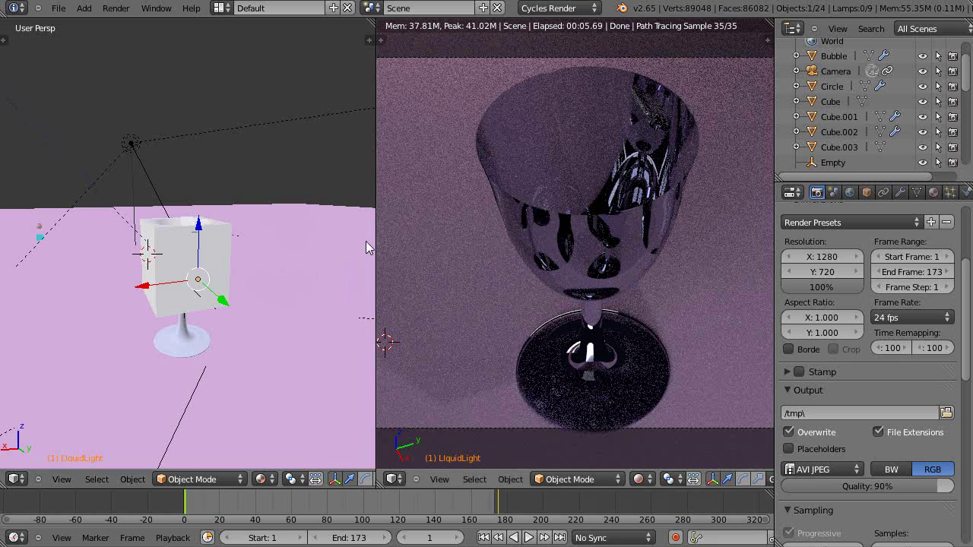
Place the 3D cursor beside the goblet and set the left view to Wireframe shading.
left_click(252, 344)
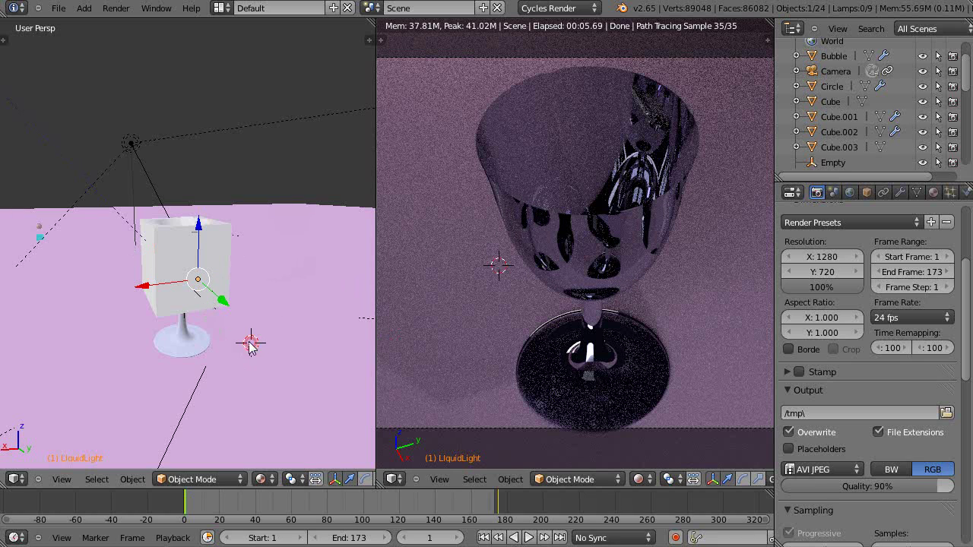
scroll(255, 346, "up", 2)
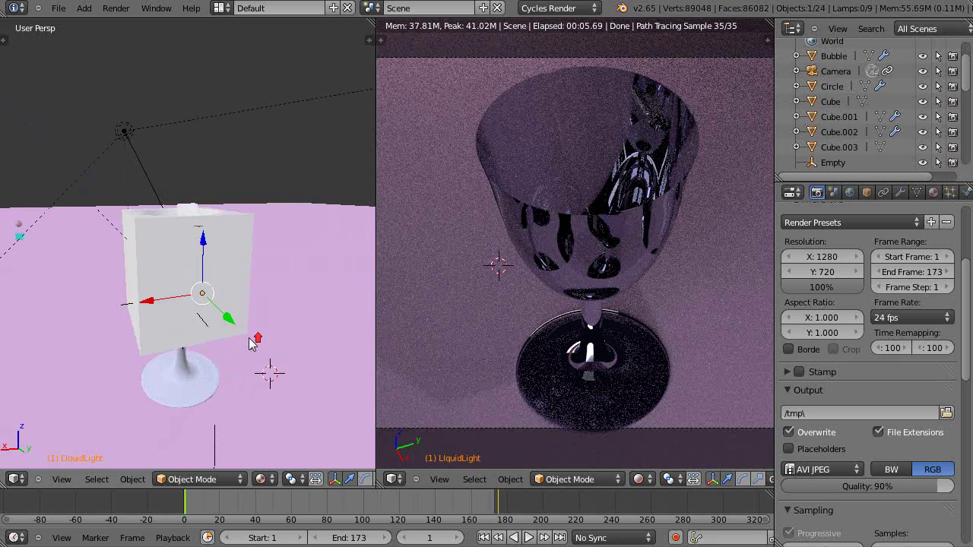
left_click(261, 479)
left_click(265, 443)
scroll(241, 342, "down", 2)
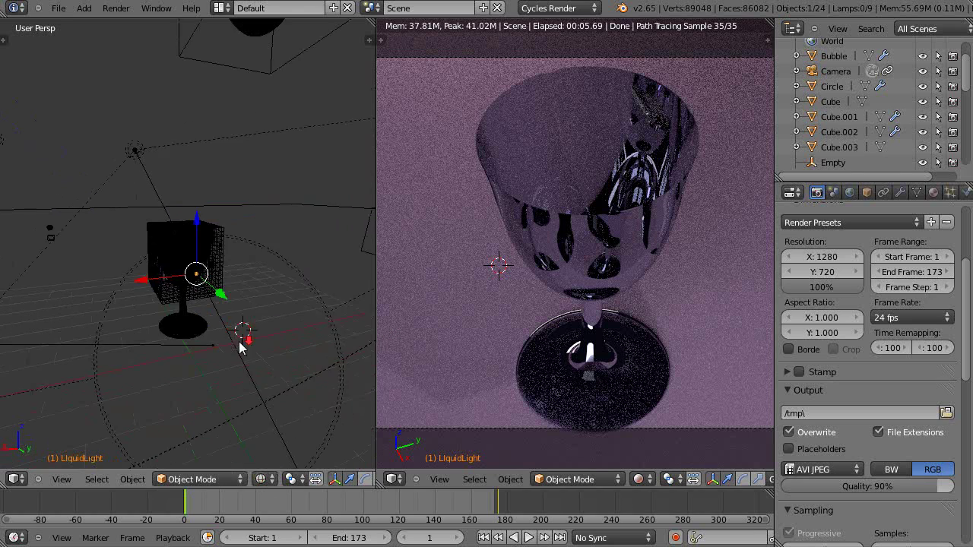
scroll(228, 339, "up", 6)
scroll(221, 338, "down", 4)
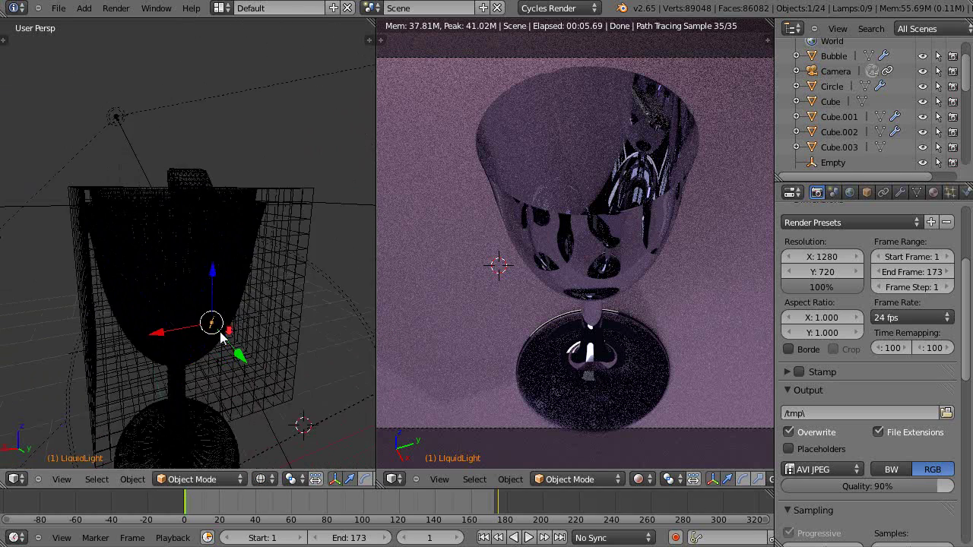
scroll(218, 341, "down", 3)
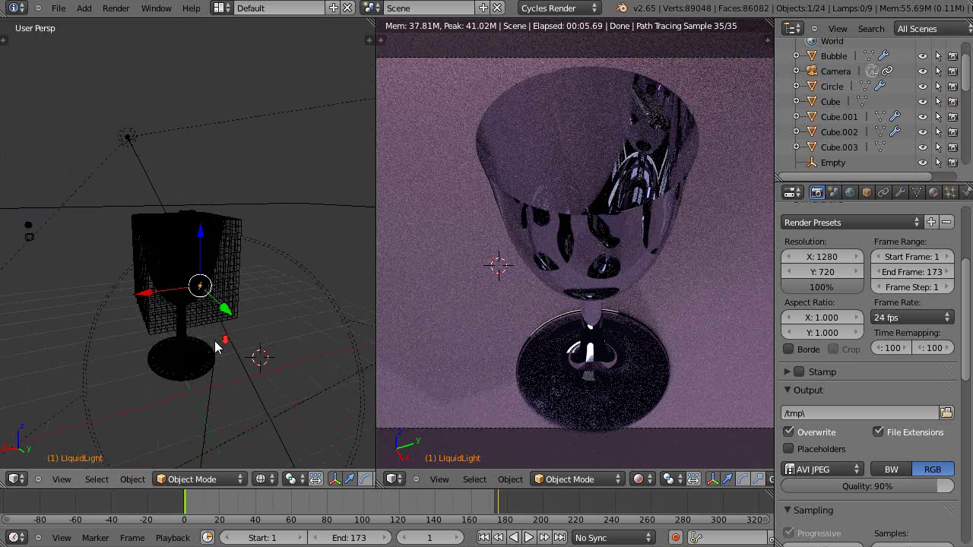
Select the cage object Cube.002 and move it down along its Z axis.
middle_click_drag(218, 342, 160, 408)
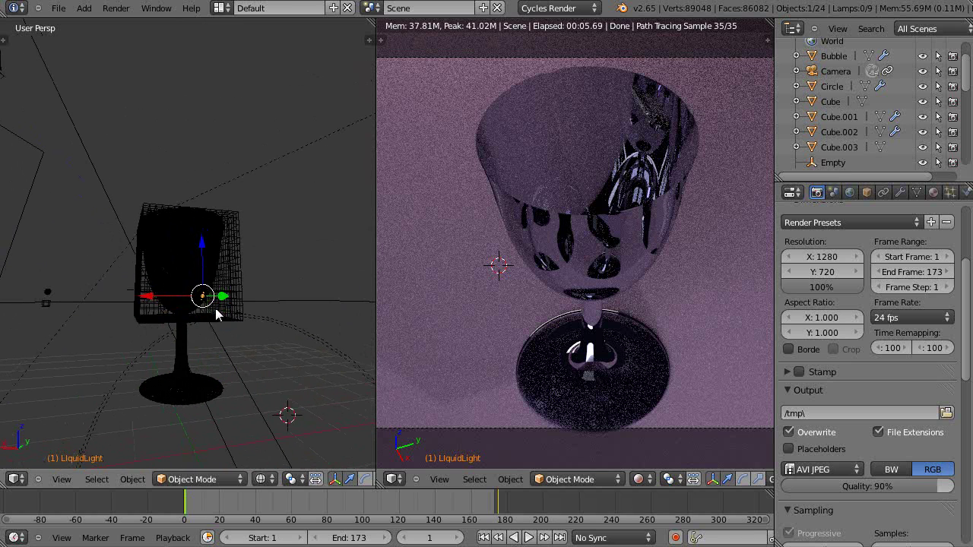
scroll(216, 313, "up", 5)
right_click(285, 293)
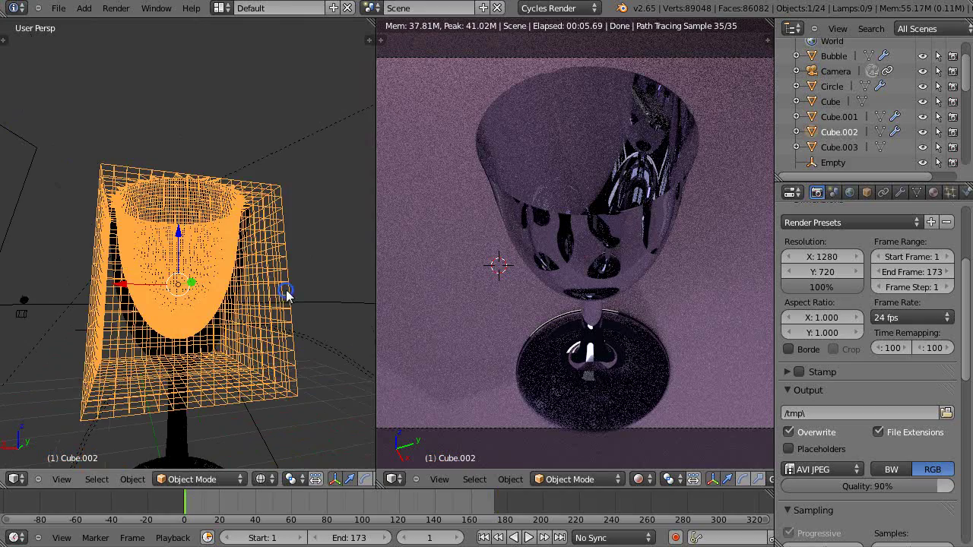
middle_click_drag(232, 275, 217, 358)
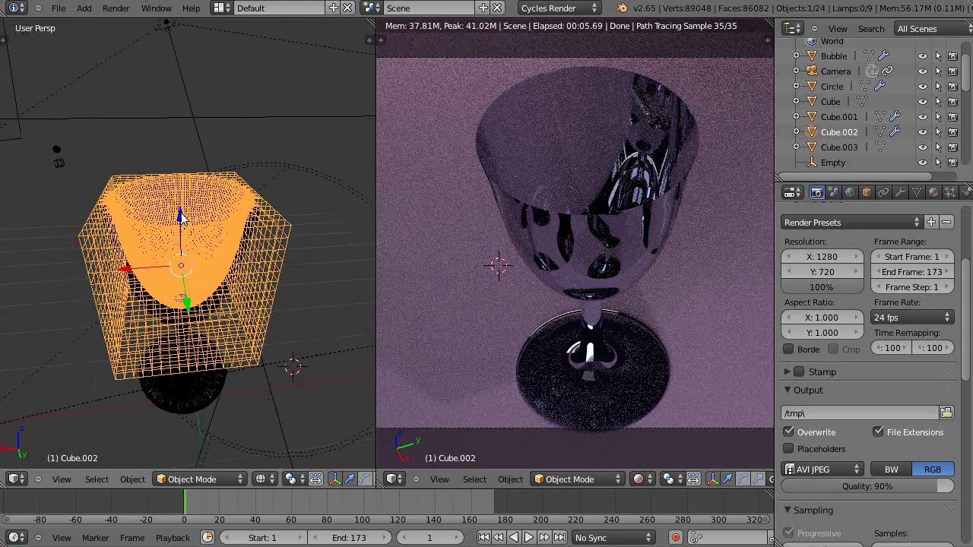
mouse_move(181, 218)
left_mouse_down()
mouse_move(181, 190)
mouse_move(181, 253)
mouse_move(181, 218)
left_mouse_up()
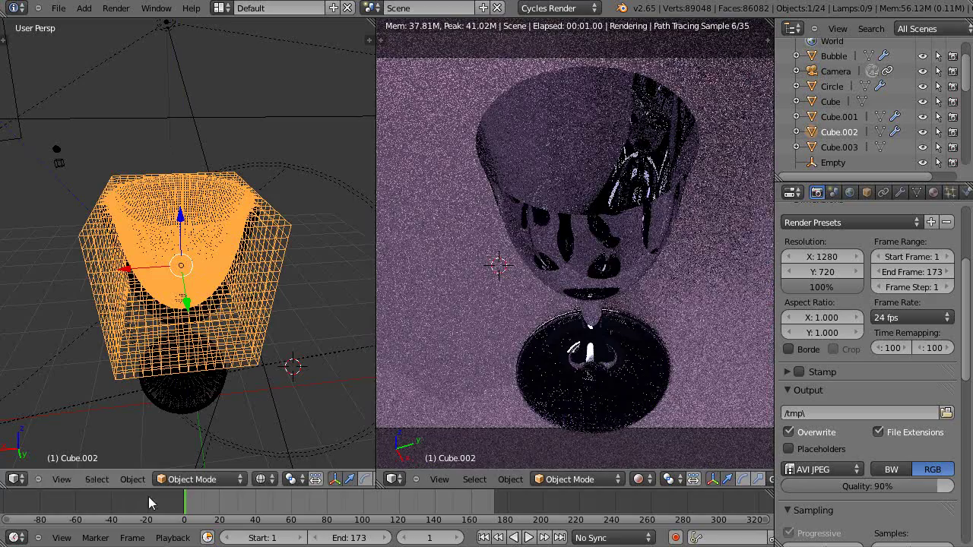
left_click(261, 479)
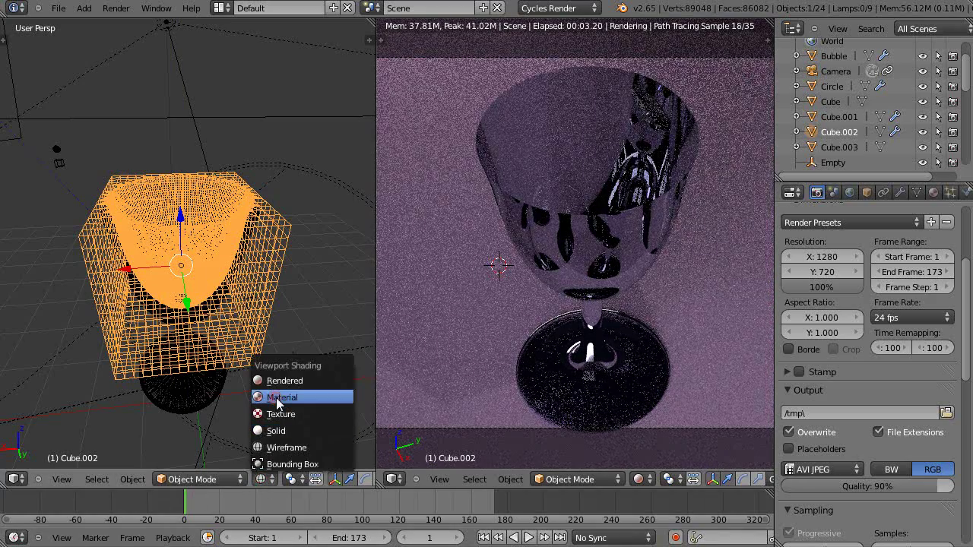
Set the left view to Material shading and orbit between top-down and side views of the cage.
left_click(276, 397)
middle_click_drag(226, 323, 215, 393)
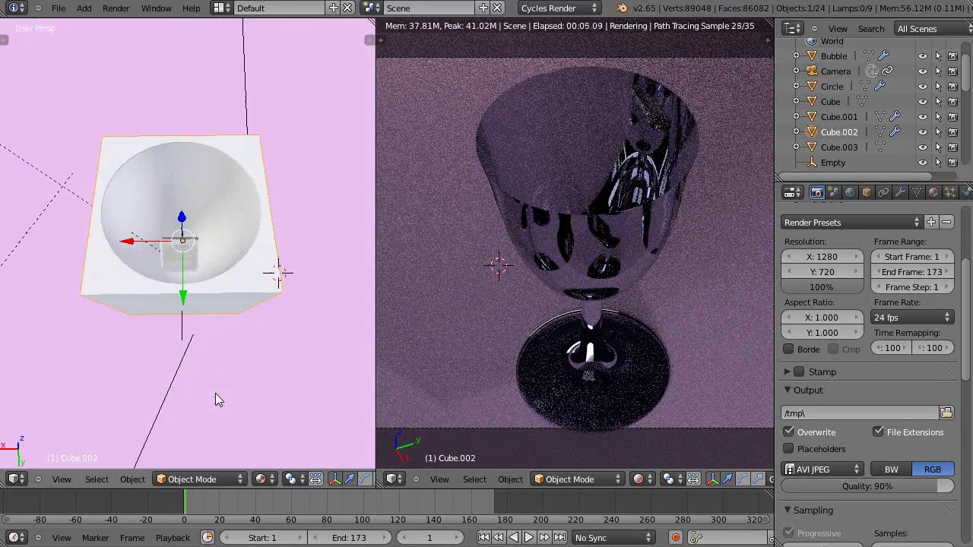
middle_click_drag(237, 328, 92, 218)
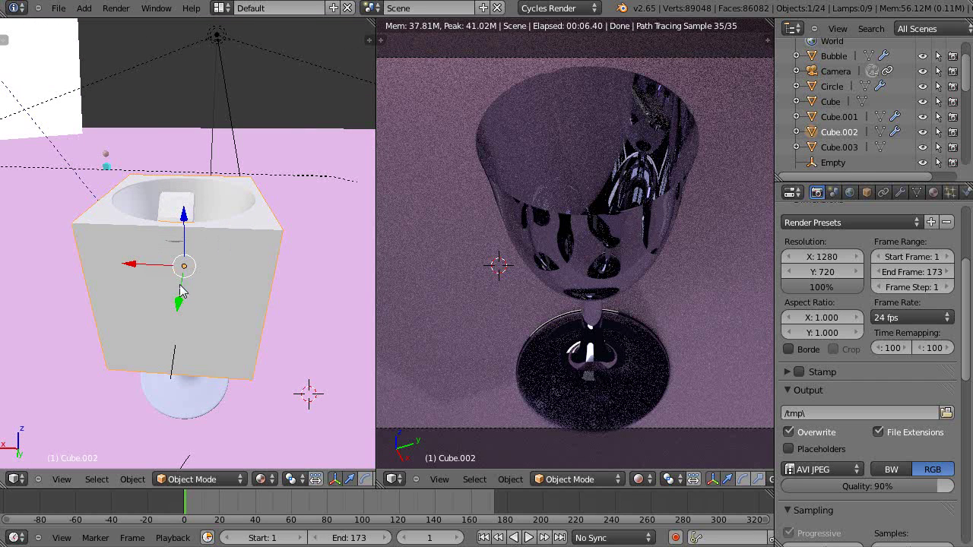
scroll(180, 304, "down", 5)
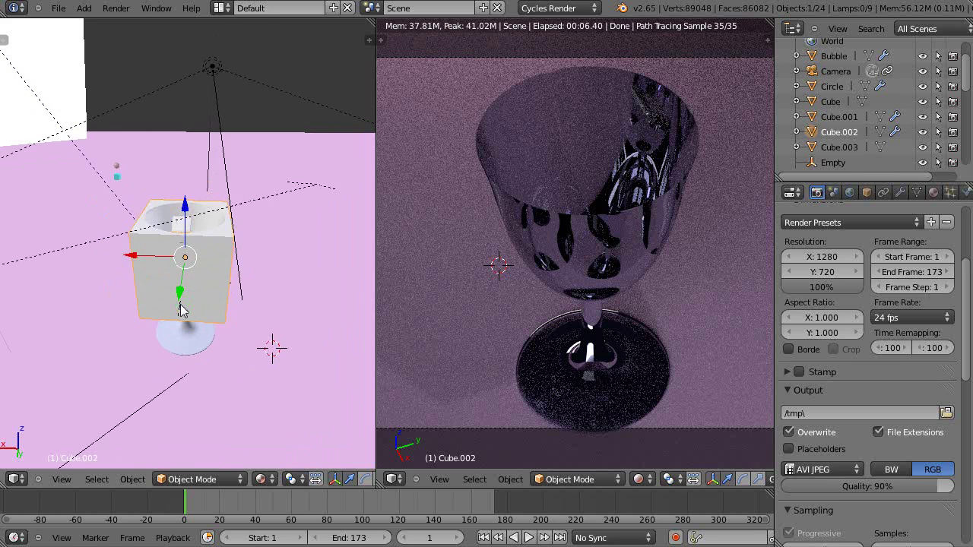
scroll(185, 314, "up", 2)
Show the Physics tab and reselect cage Cube.002 to display its Fluid Obstacle settings.
left_click(966, 192)
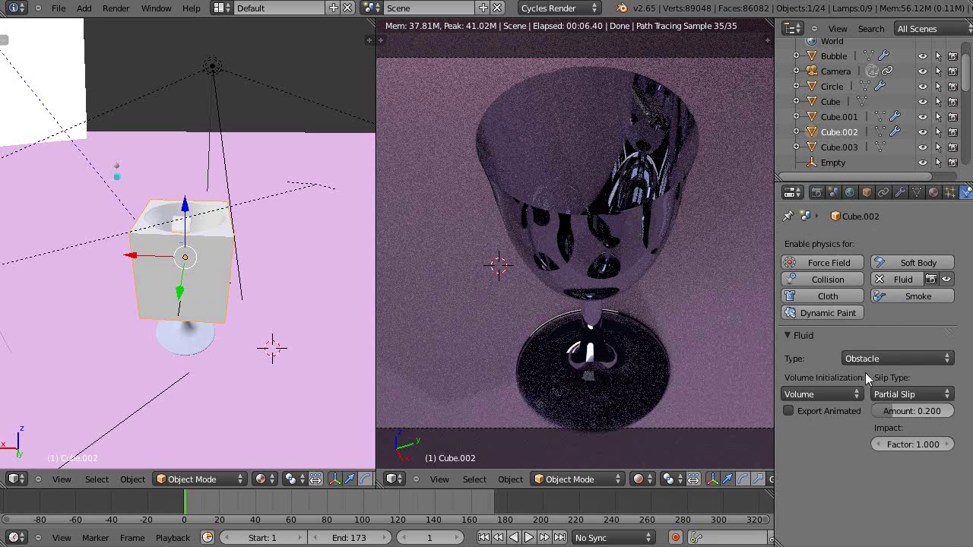
scroll(199, 323, "down", 1)
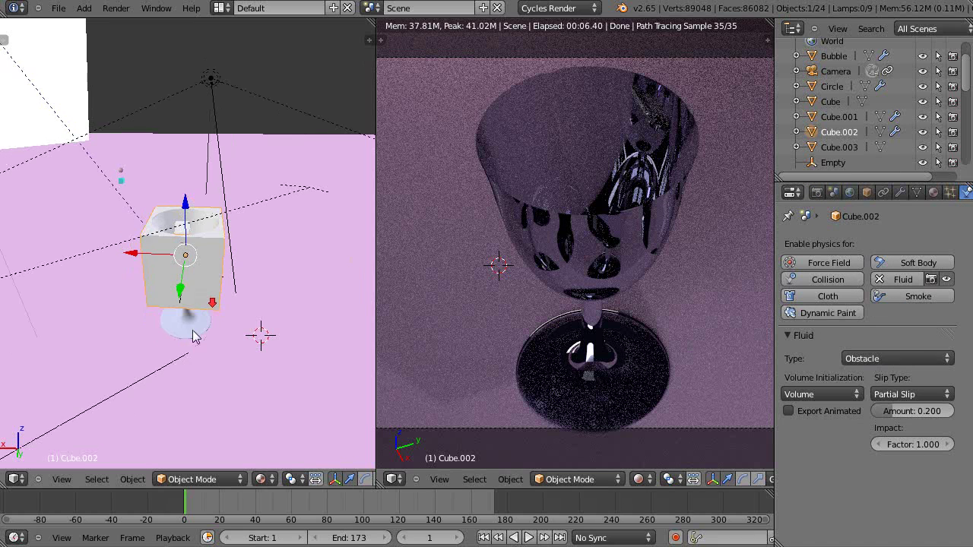
right_click(190, 330)
middle_click_drag(182, 337, 184, 302)
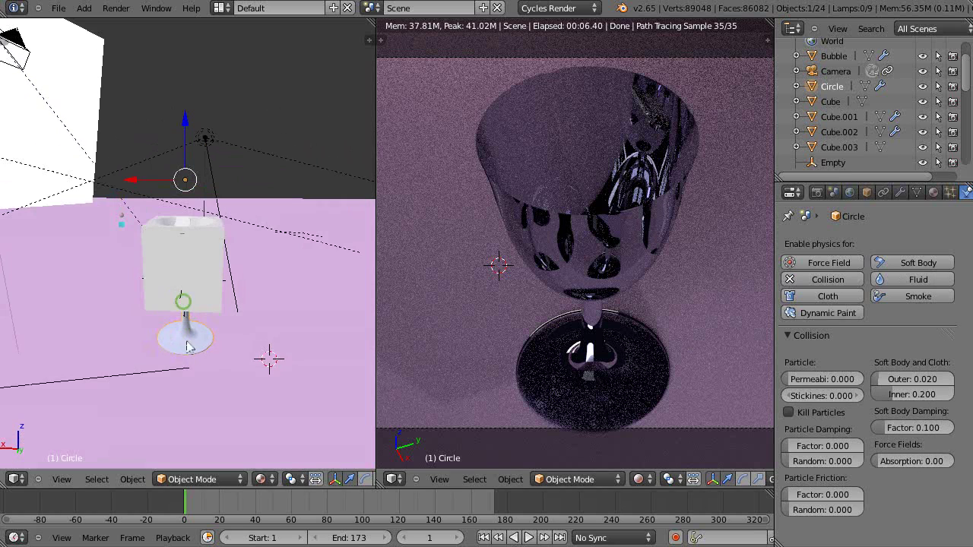
middle_click_drag(210, 285, 206, 285)
scroll(207, 281, "up", 2)
right_click(206, 281)
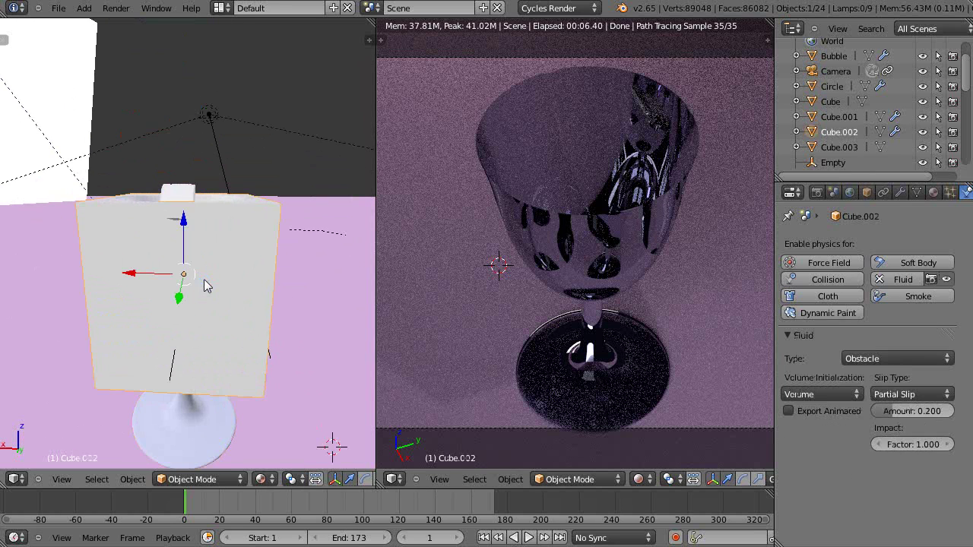
Switch the left view back to Wireframe and reselect Cube.002 through the glass.
left_click(258, 479)
left_click(287, 448)
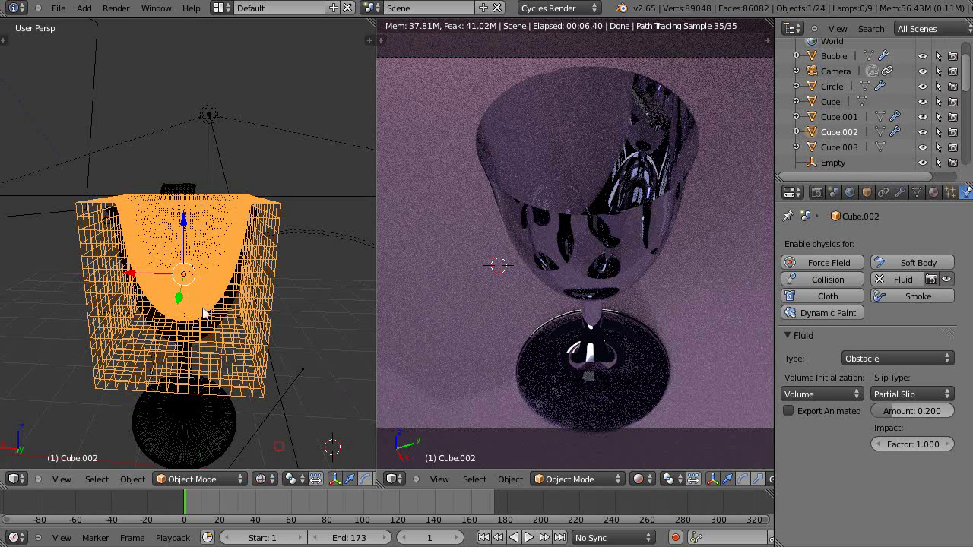
right_click(196, 278)
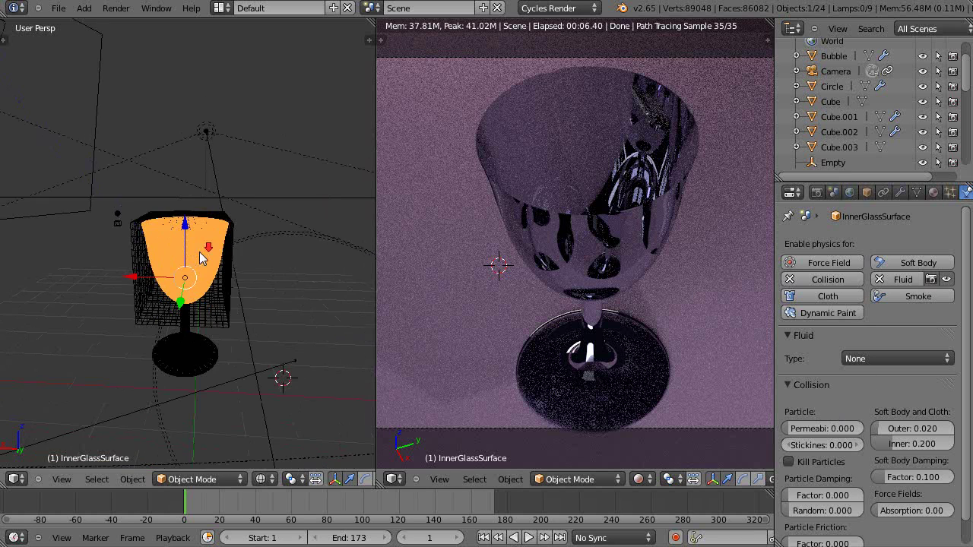
right_click(235, 326)
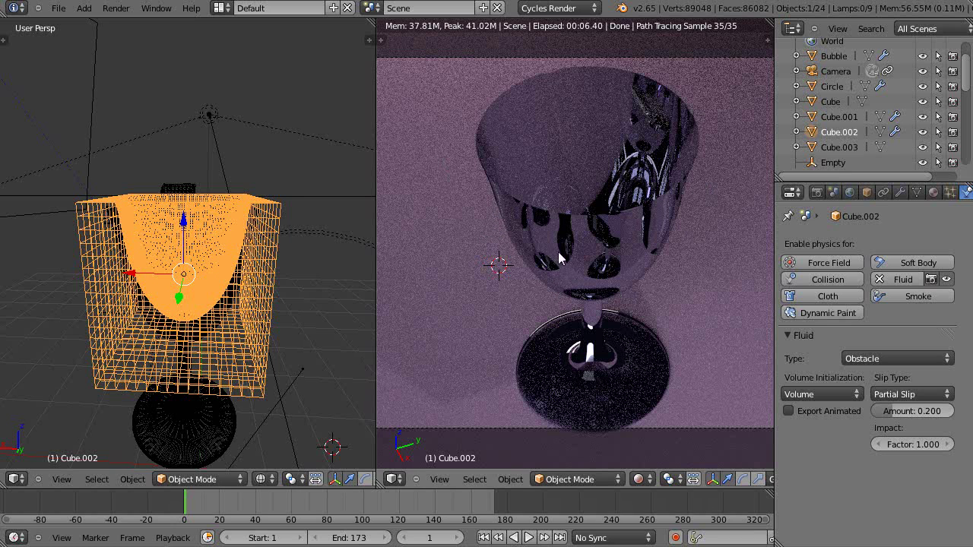
middle_click_drag(177, 256, 204, 319)
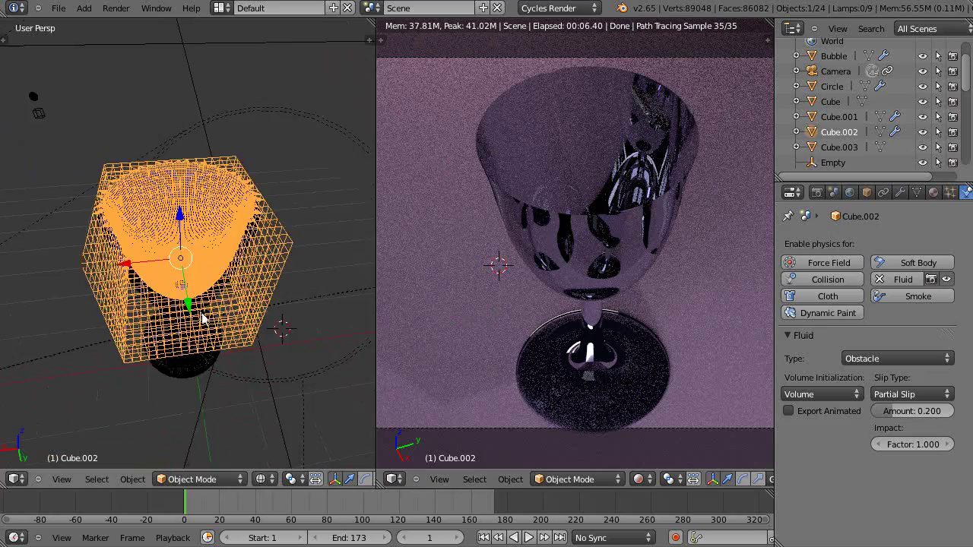
scroll(212, 308, "up", 6)
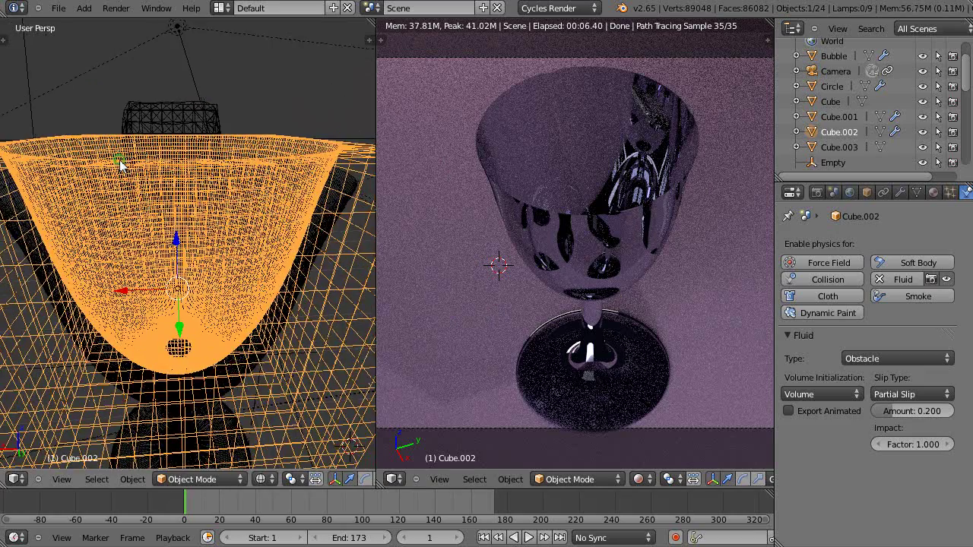
scroll(119, 163, "down", 4)
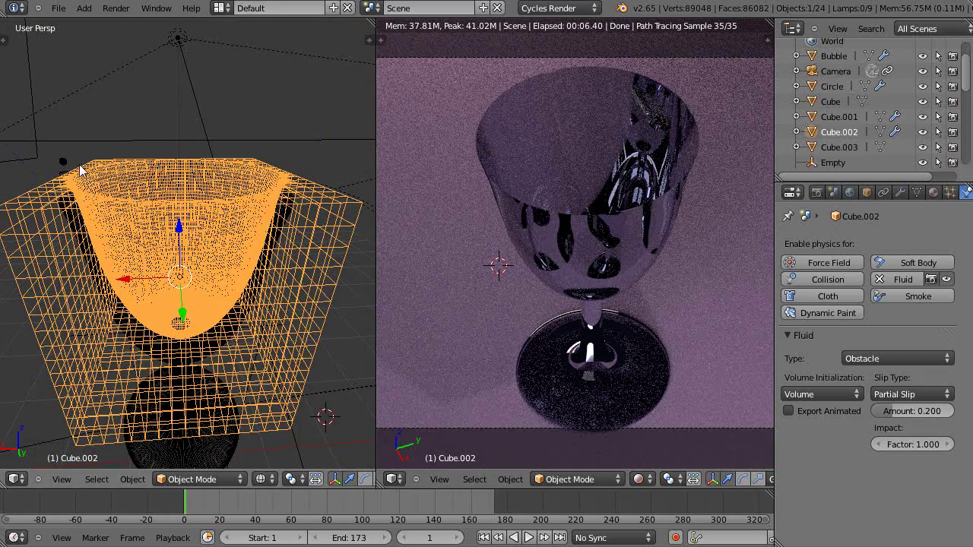
Select InnerGlassSurface, then domain Cube.001 at the rim to show its Fluid Domain settings.
right_click(283, 219)
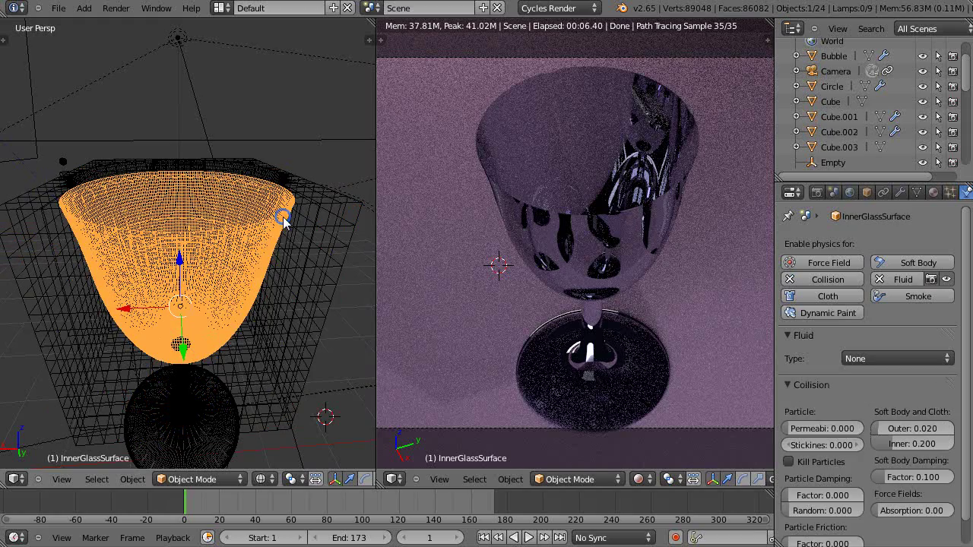
scroll(239, 239, "up", 3)
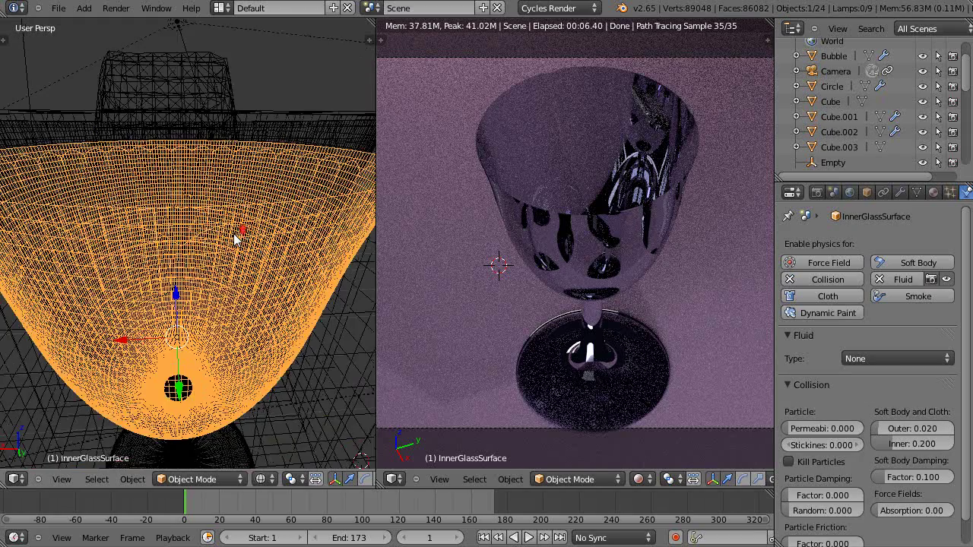
scroll(239, 237, "down", 3)
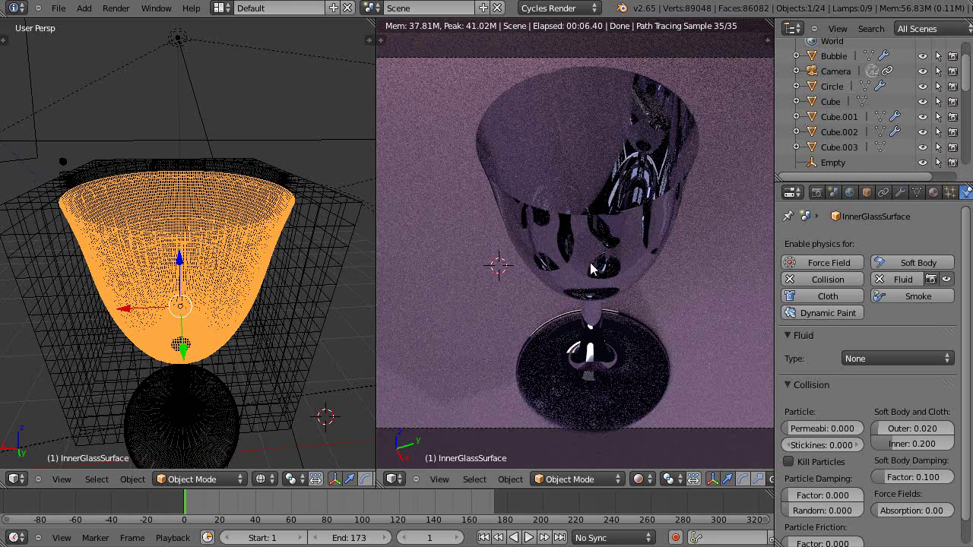
scroll(256, 278, "down", 3)
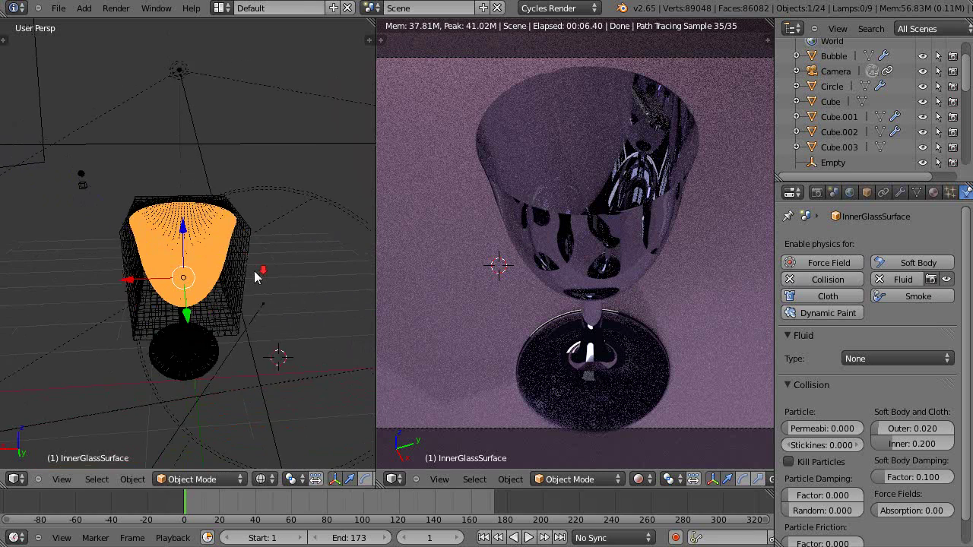
scroll(256, 278, "up", 3)
scroll(235, 280, "up", 3)
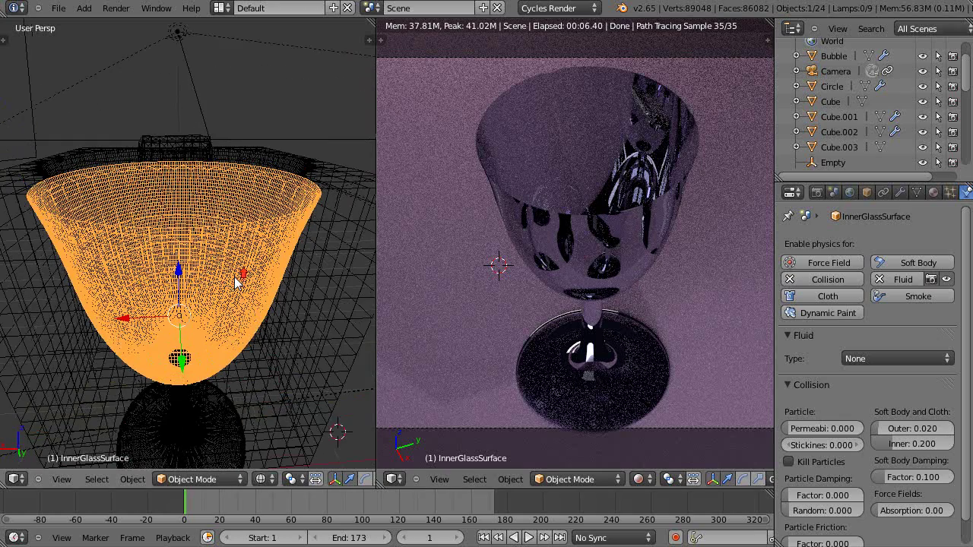
right_click(185, 155)
right_click(185, 155)
middle_click_drag(183, 247, 267, 203)
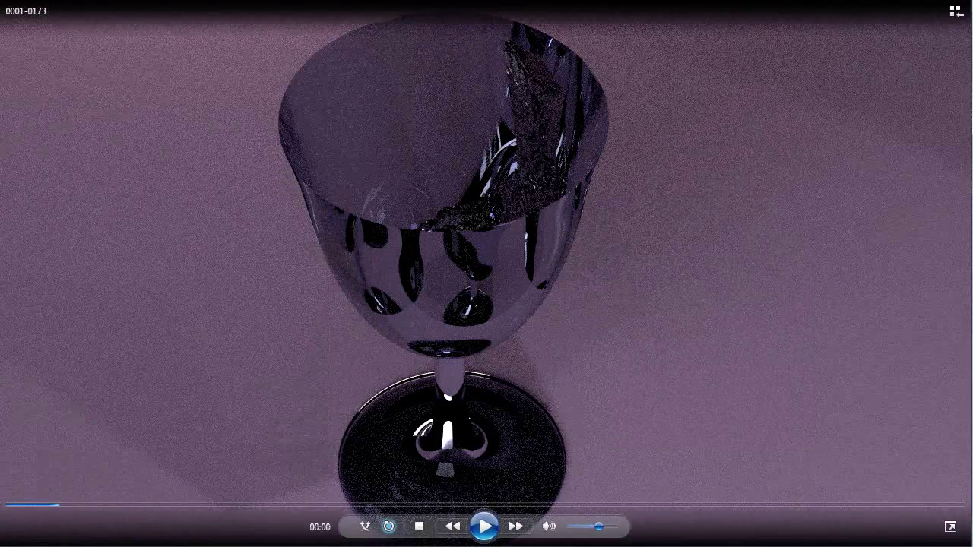
Play the 0001-0173 animation, pause near the end, then replay from 00:05.
left_click(485, 534)
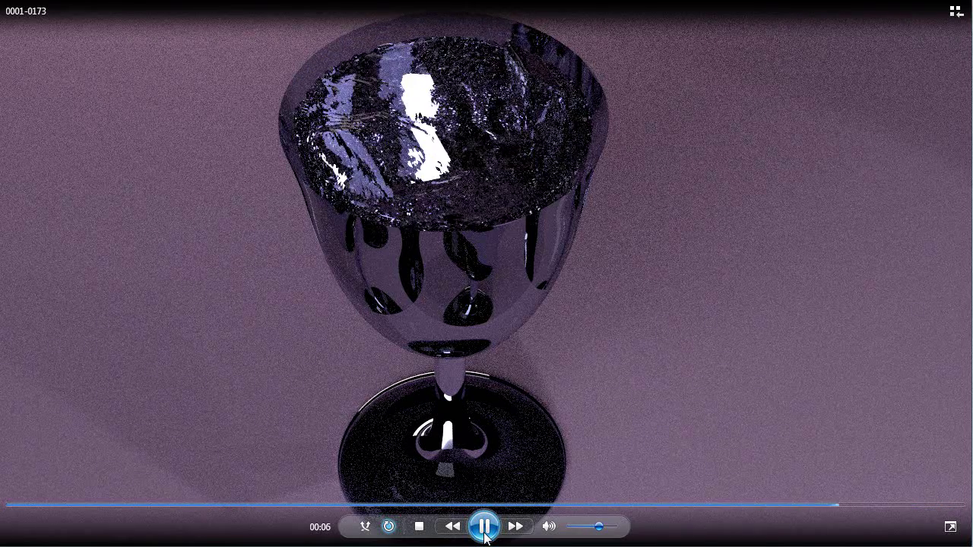
left_click(484, 526)
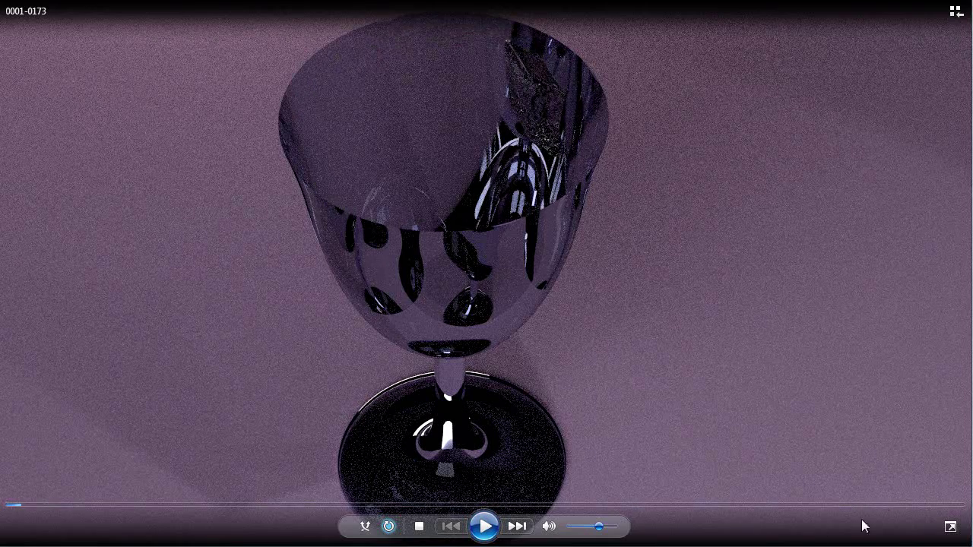
left_click(487, 530)
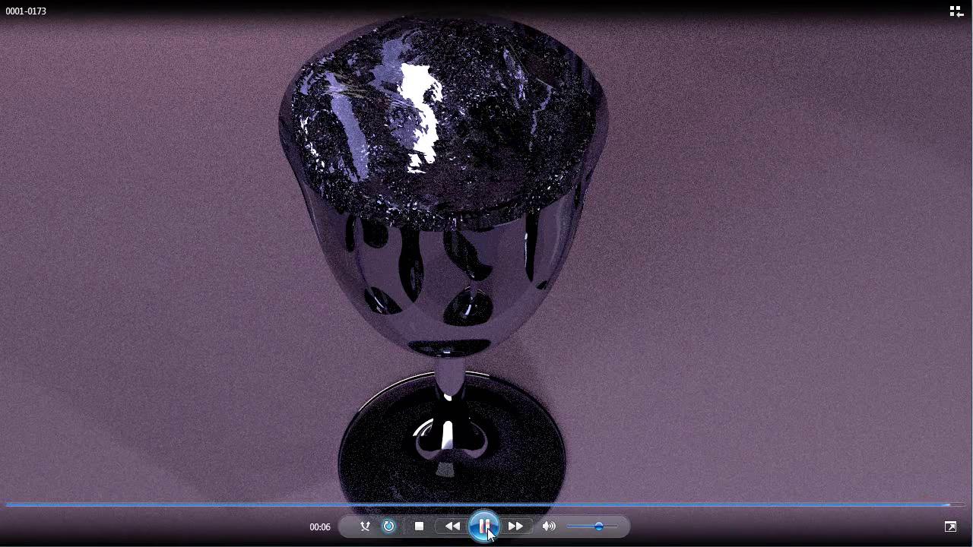
left_click(789, 504)
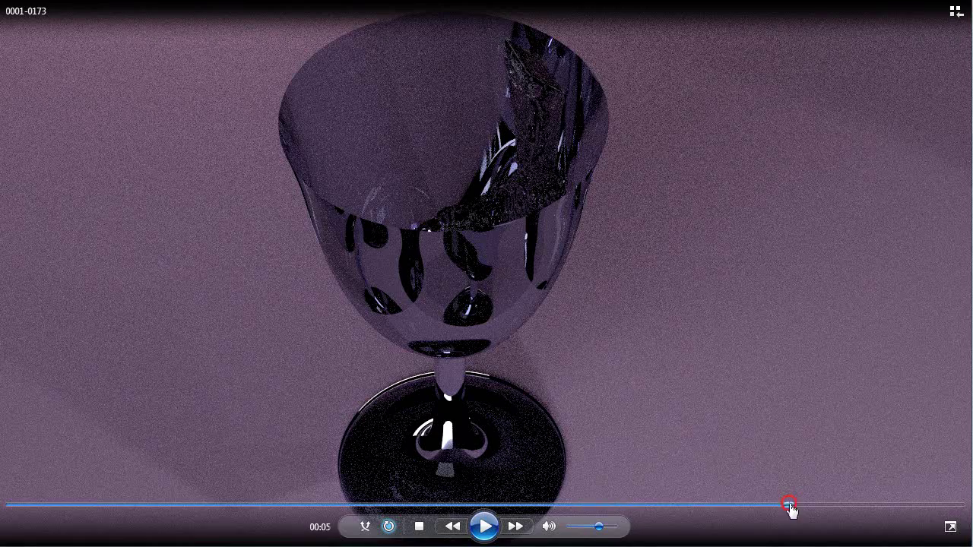
left_click(486, 526)
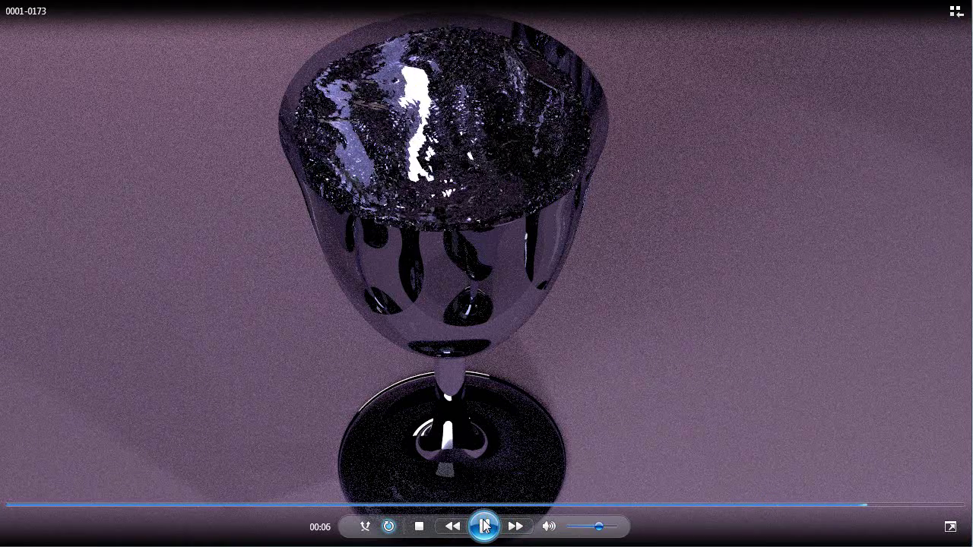
left_click(485, 526)
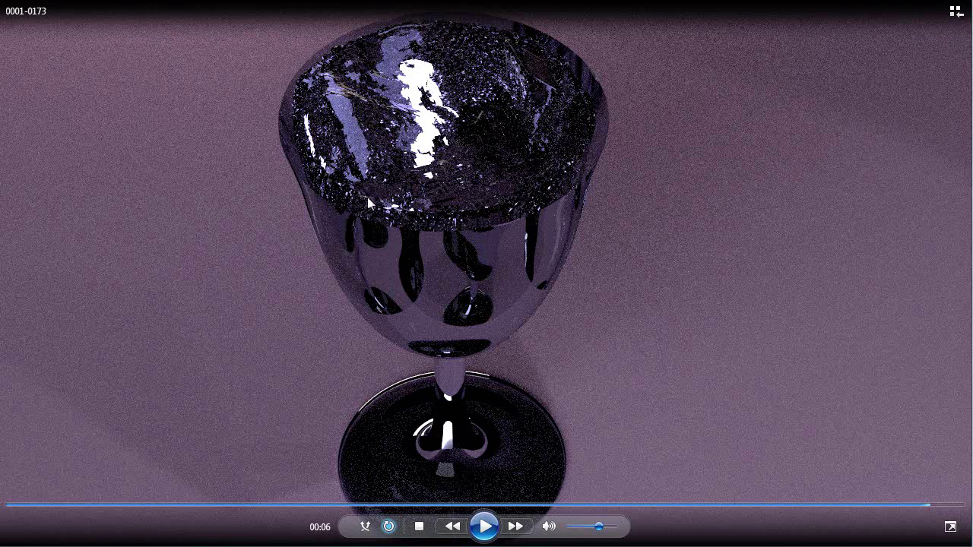
Replay the animation from about 00:02 and pause it at 00:04.
left_click(549, 505)
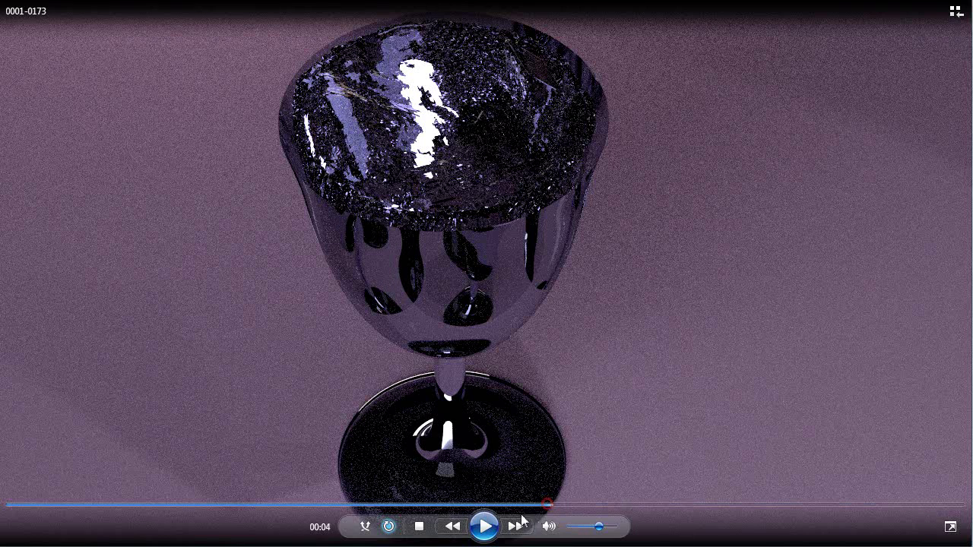
left_click(315, 506)
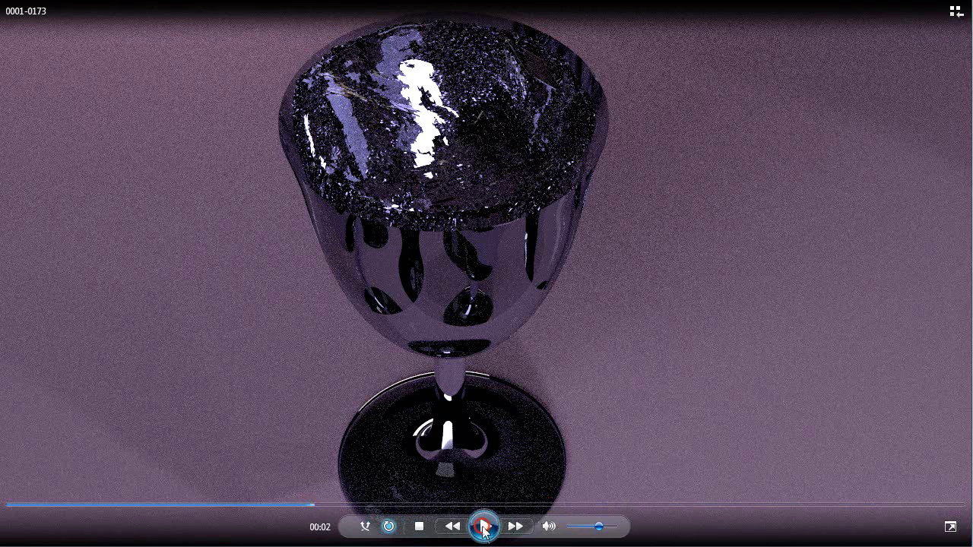
left_click(484, 526)
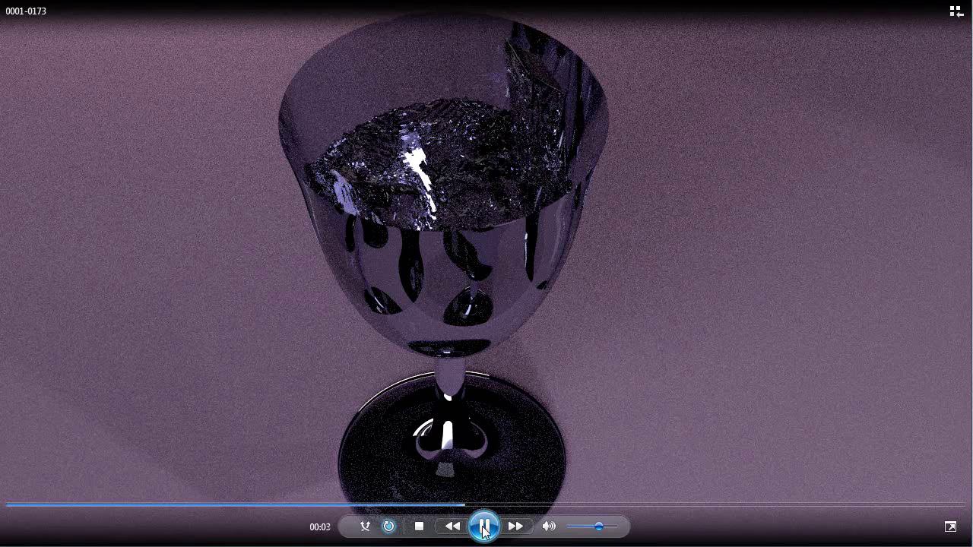
left_click(484, 527)
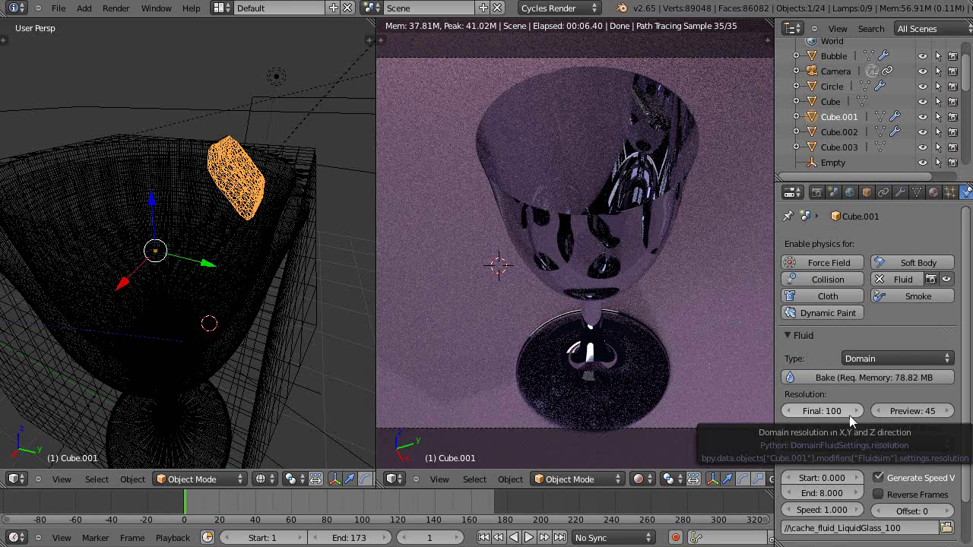
Display Render properties showing AVI JPEG output to /tmp\ and 55 render samples.
left_click(817, 193)
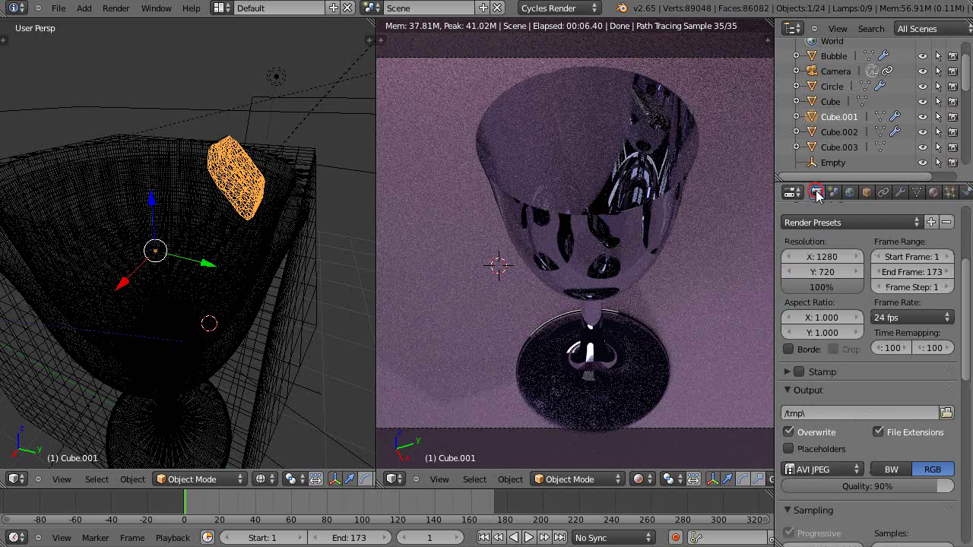
scroll(845, 454, "down", 6)
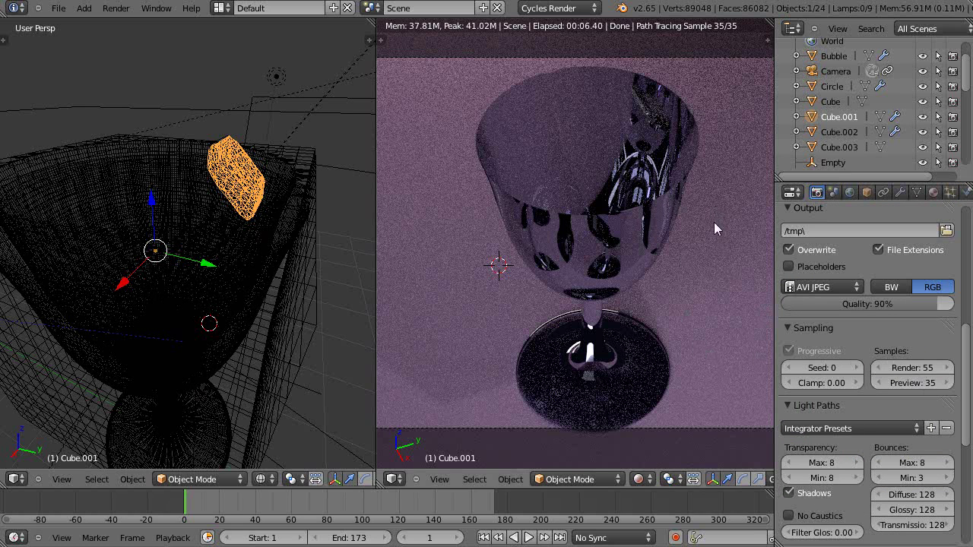
scroll(714, 222, "up", 3)
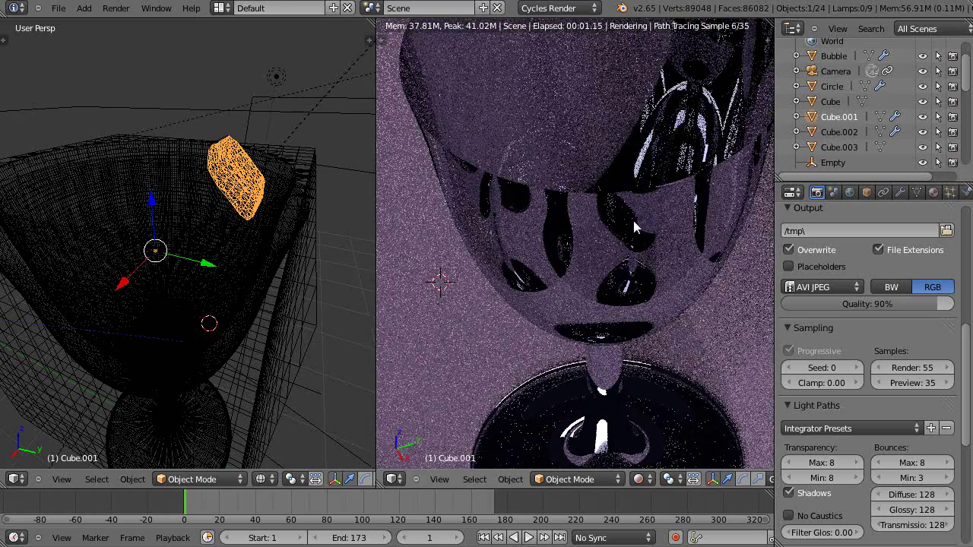
scroll(636, 223, "up", 1)
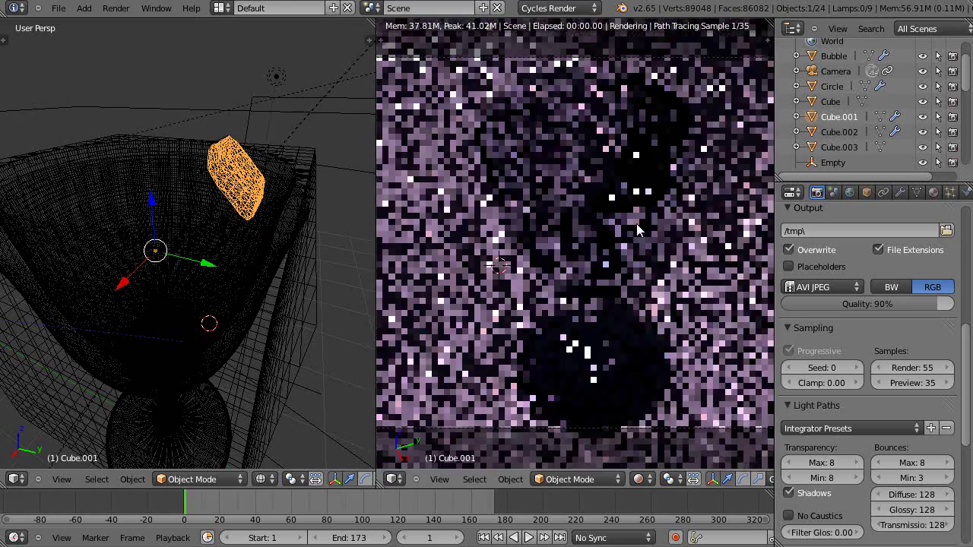
scroll(636, 223, "down", 3)
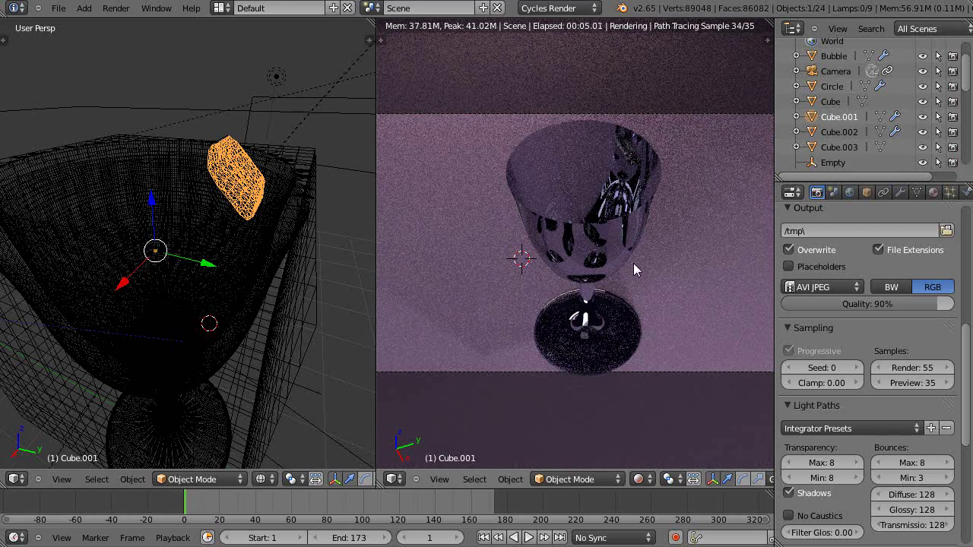
scroll(650, 243, "up", 1)
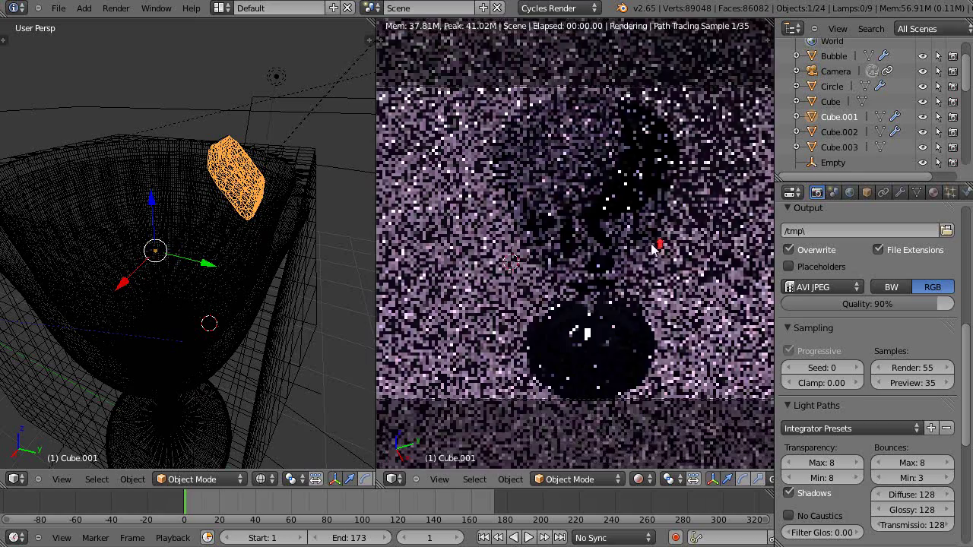